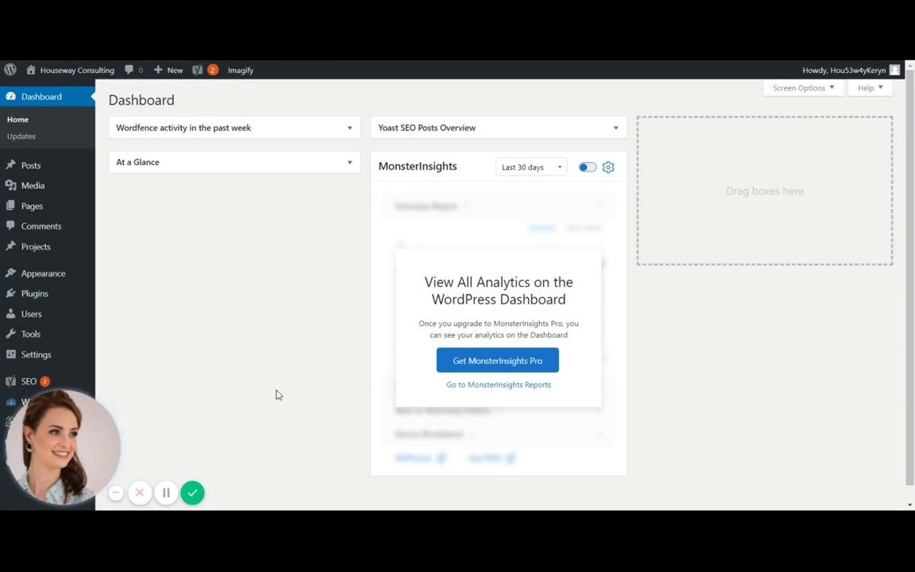
Create a new blog post and switch it to the Divi Builder
mouse_move(33, 172)
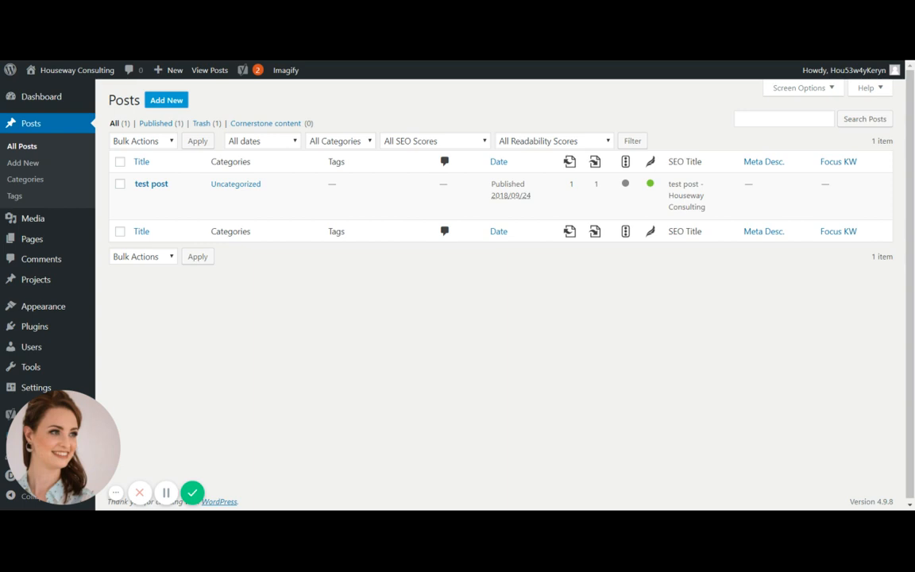
left_click(166, 100)
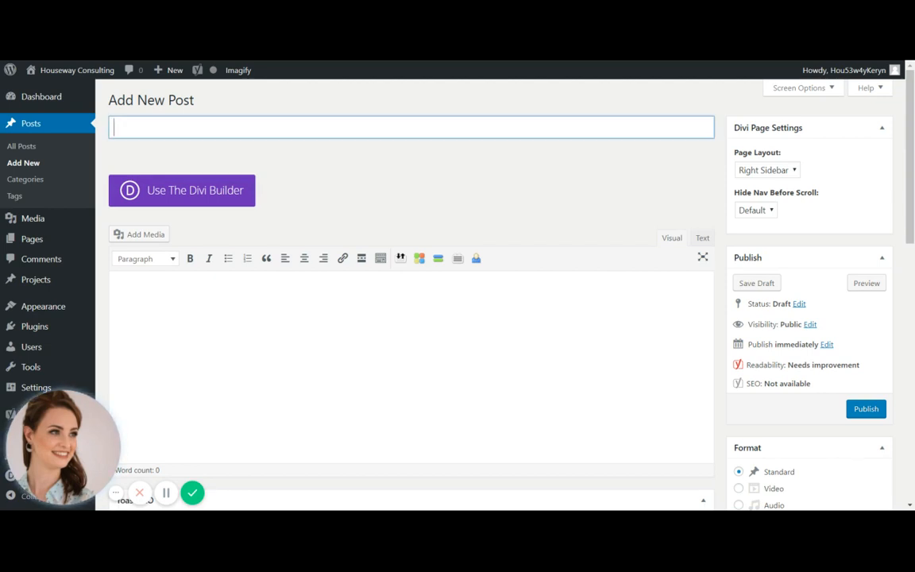
left_click(221, 198)
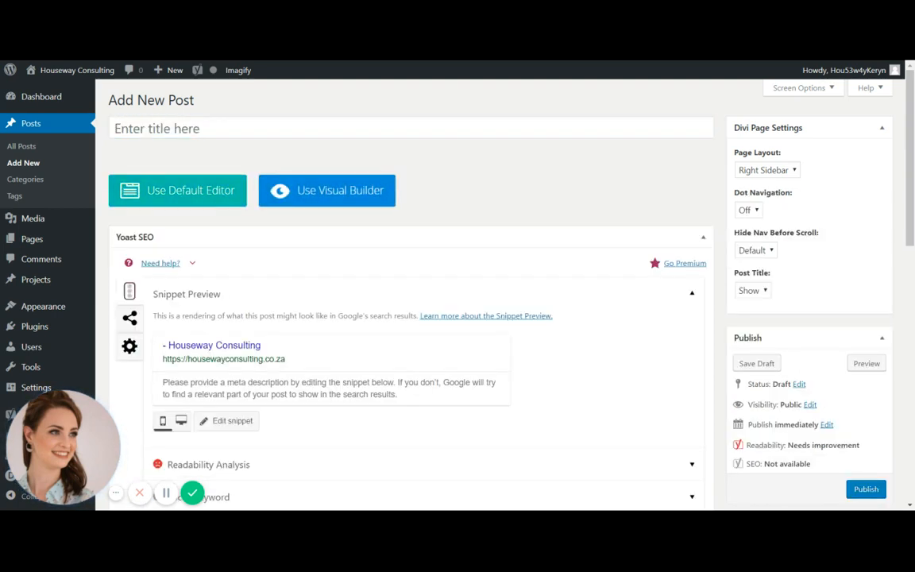
Load the saved "Blog post layout" into the builder and delete the empty section above it
scroll(226, 197, "down", 1)
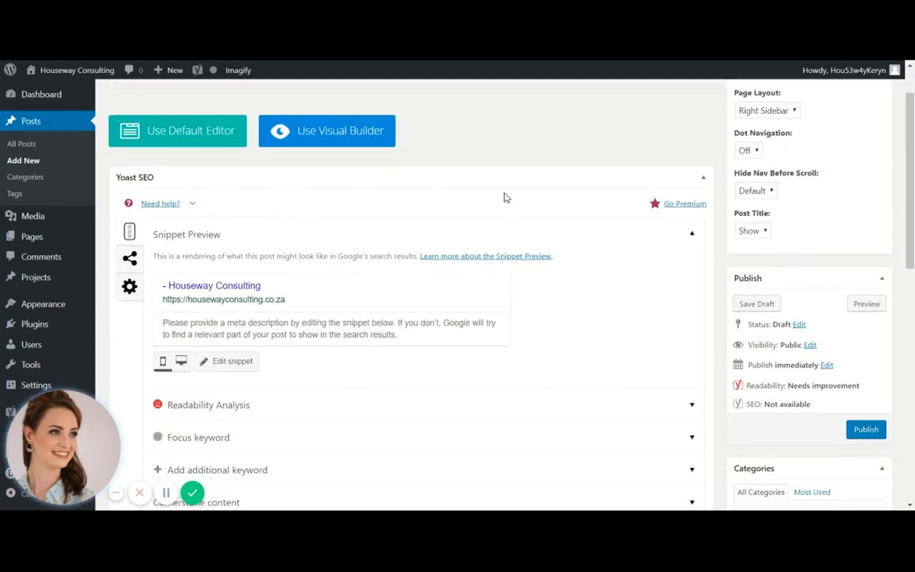
scroll(506, 197, "down", 3)
scroll(507, 197, "down", 3)
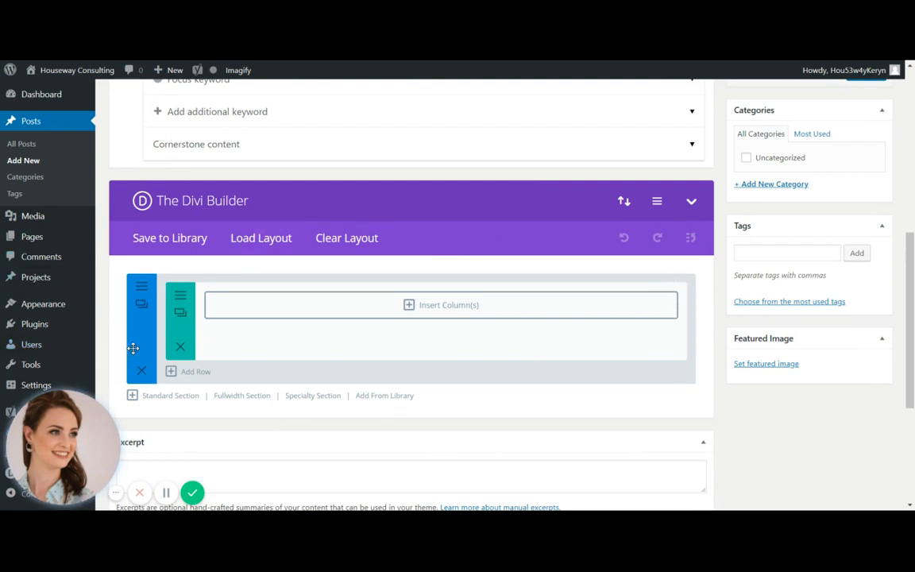
left_click(276, 241)
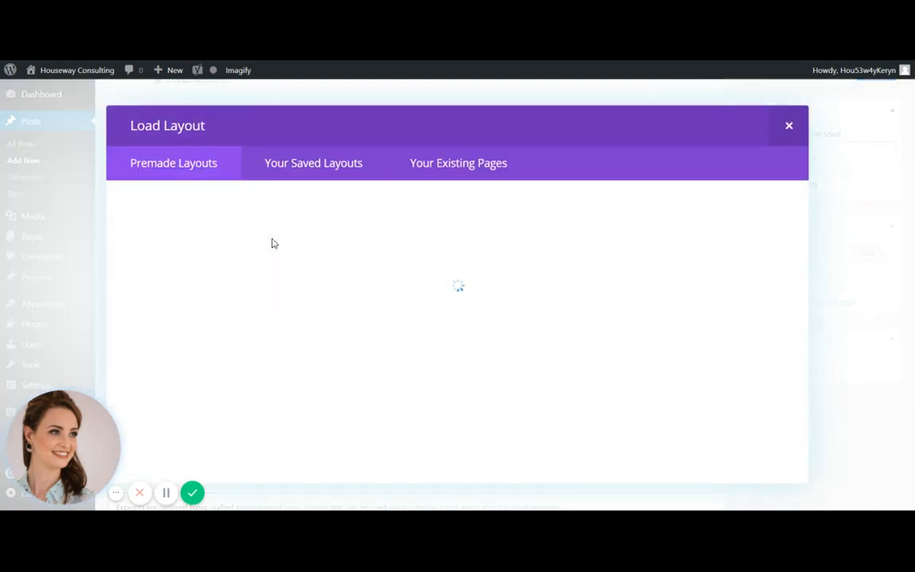
left_click(335, 169)
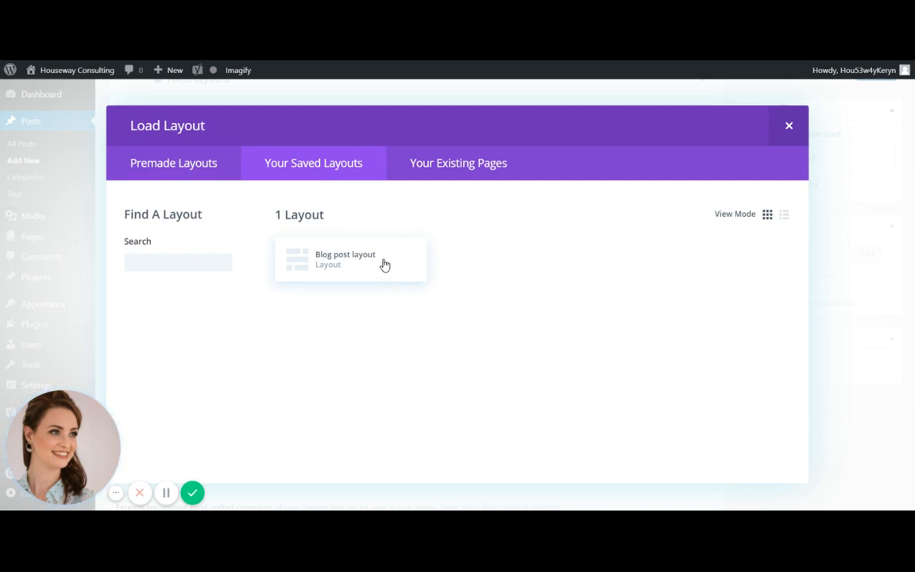
left_click(383, 262)
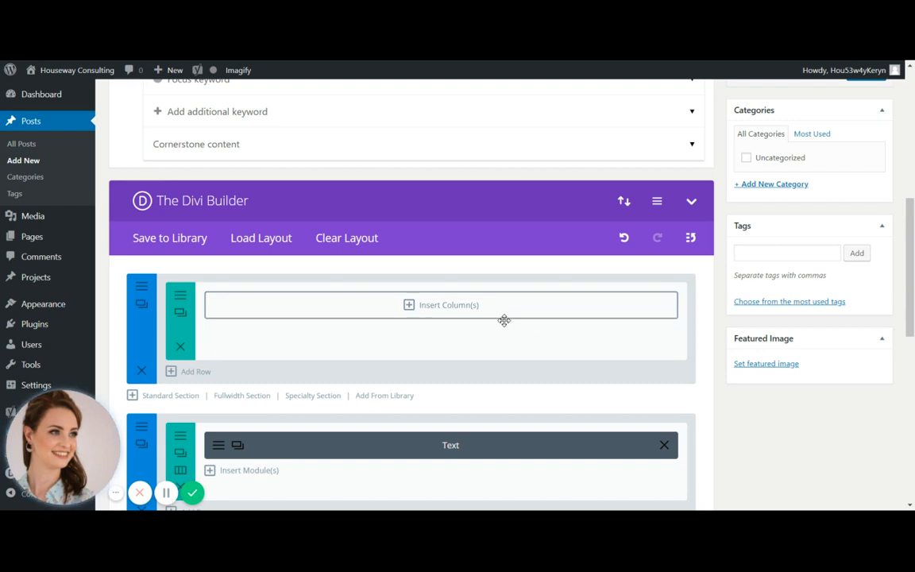
left_click(141, 373)
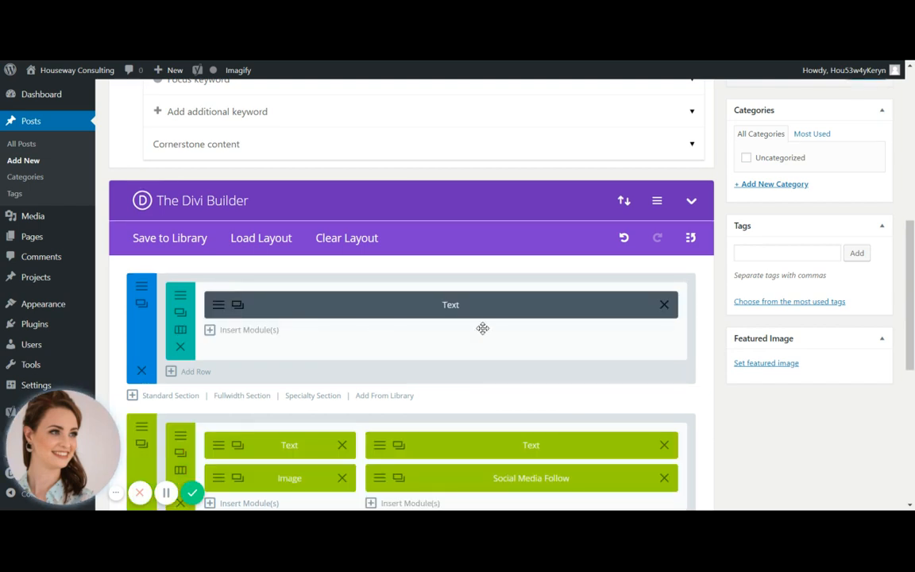
Enter "This is where I insert text for my blog post." in the first section's Text module and save the module
scroll(516, 326, "down", 1)
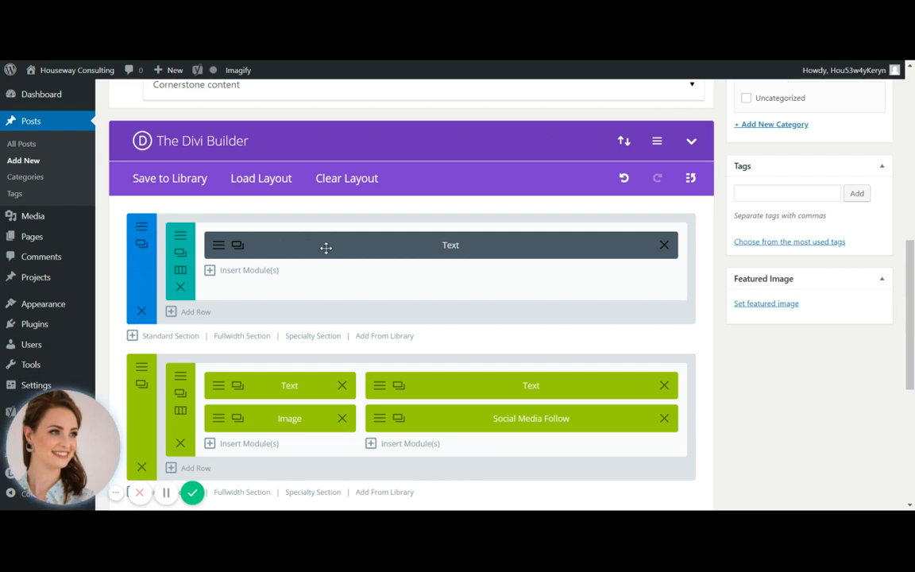
left_click(218, 248)
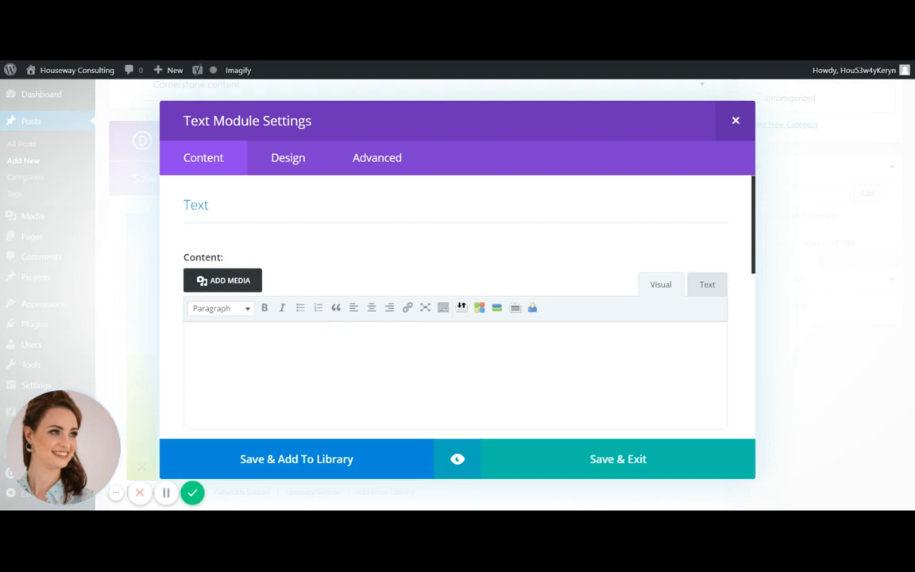
scroll(389, 239, "down", 1)
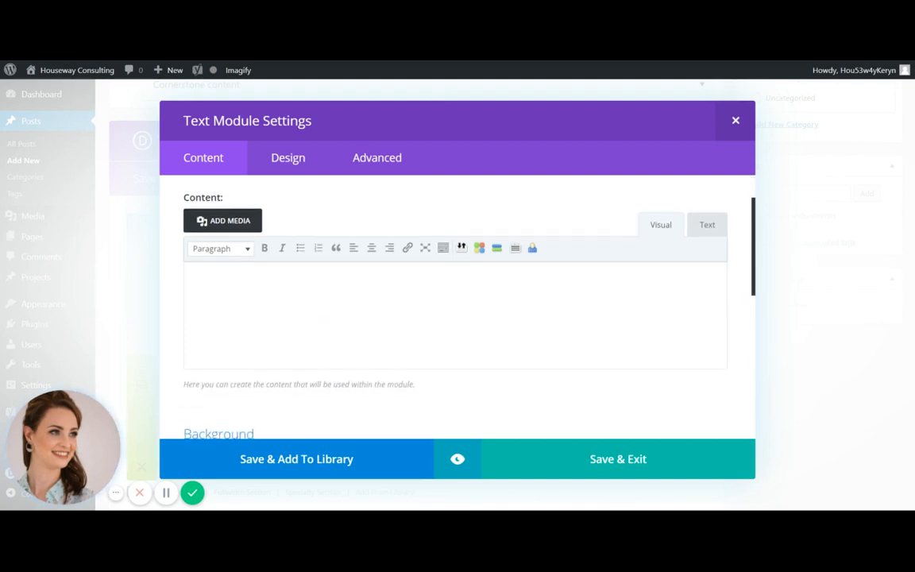
left_click(201, 288)
type("This is where")
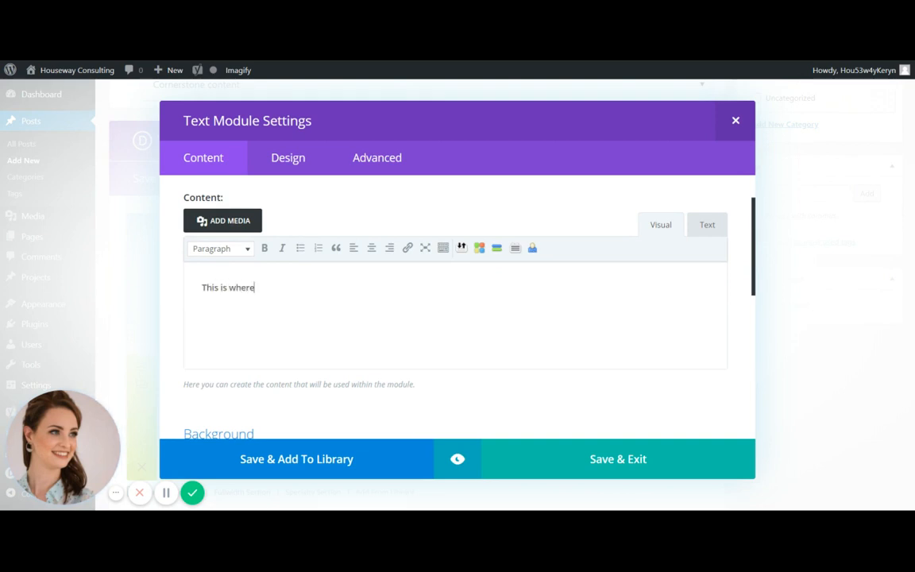
type(" I insert text for my blog post.")
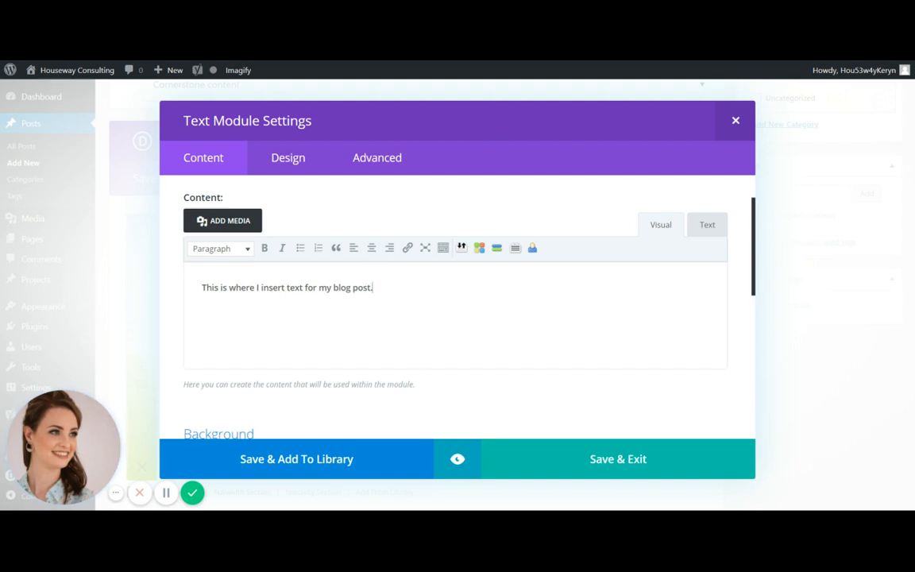
left_click(568, 468)
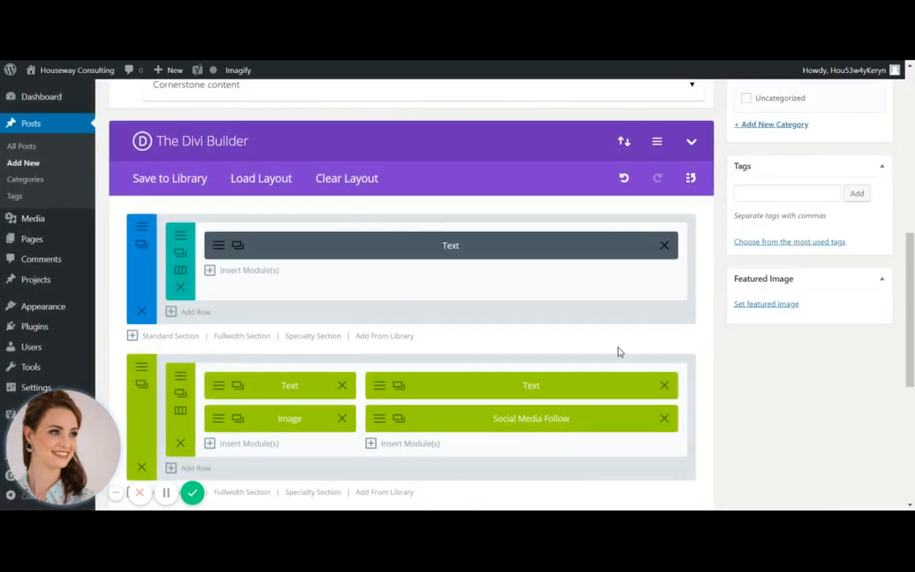
Look over the post's publish date and time fields without changing them, and publish the post
scroll(620, 357, "up", 5)
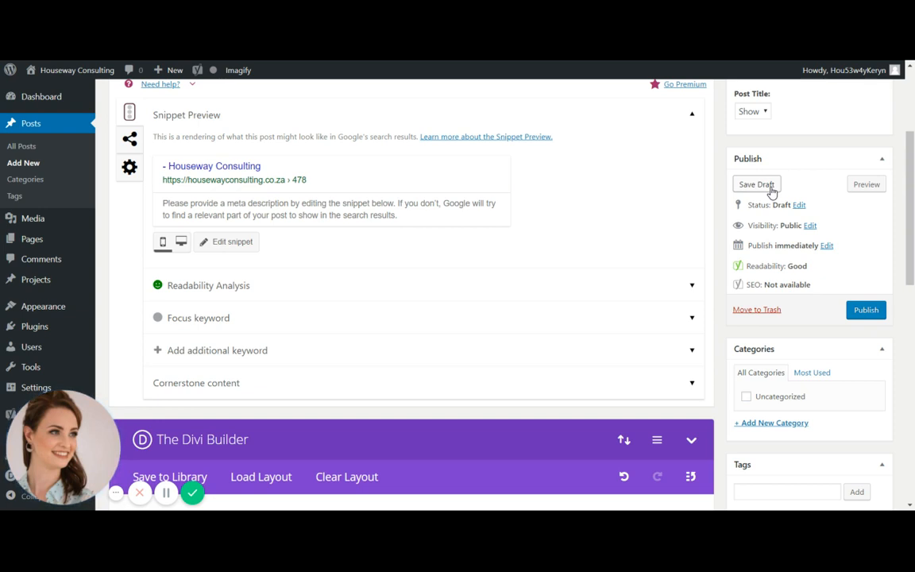
left_click(827, 247)
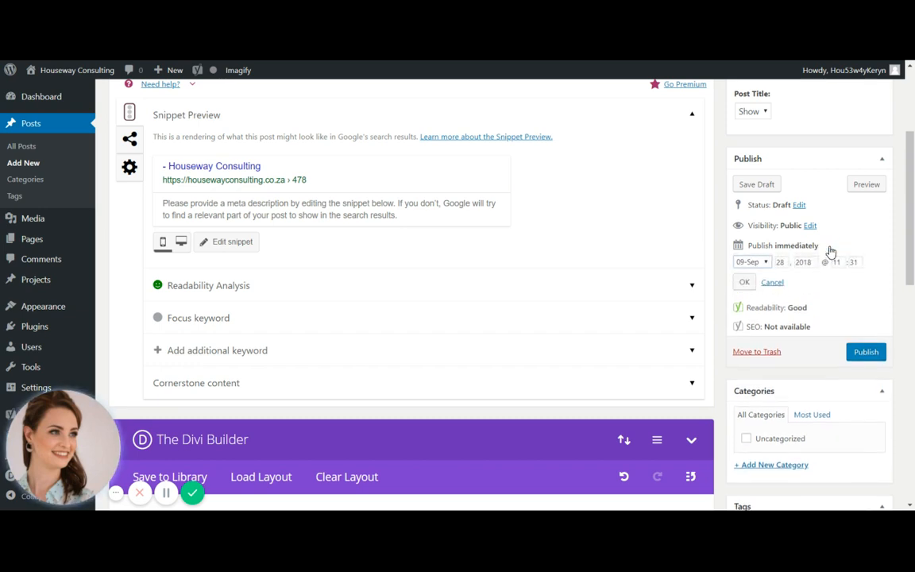
double_click(780, 262)
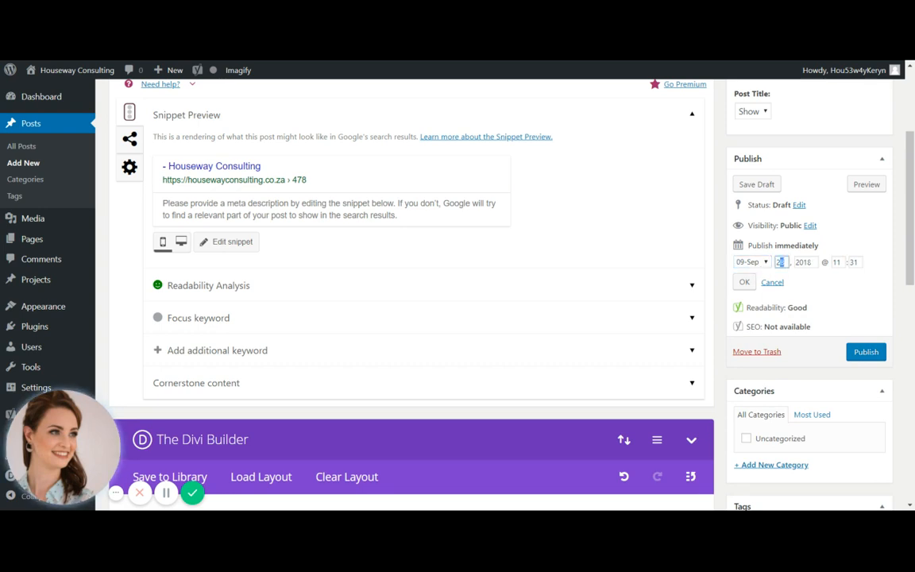
double_click(837, 262)
double_click(852, 263)
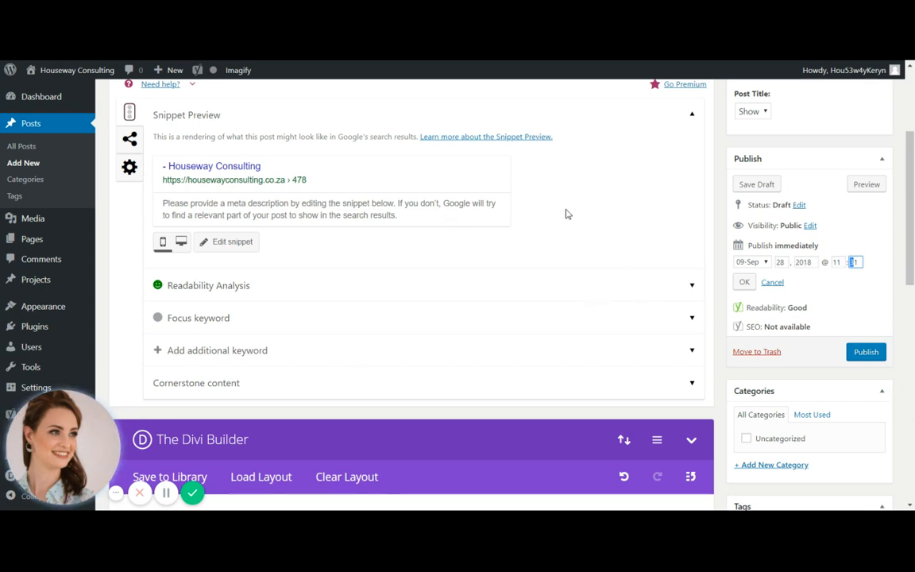
left_click(868, 355)
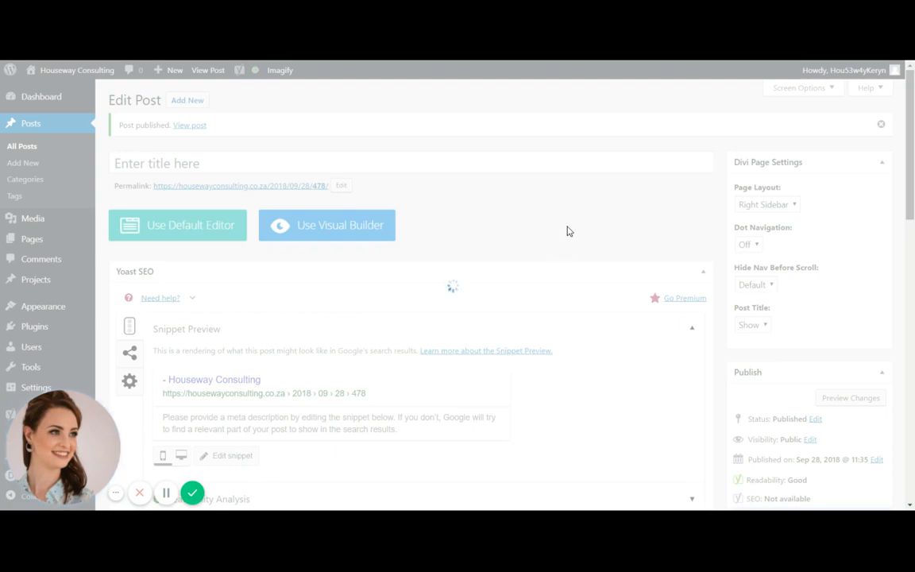
Reopen the first section's Text module to check its content, and close it without changes
scroll(567, 231, "down", 7)
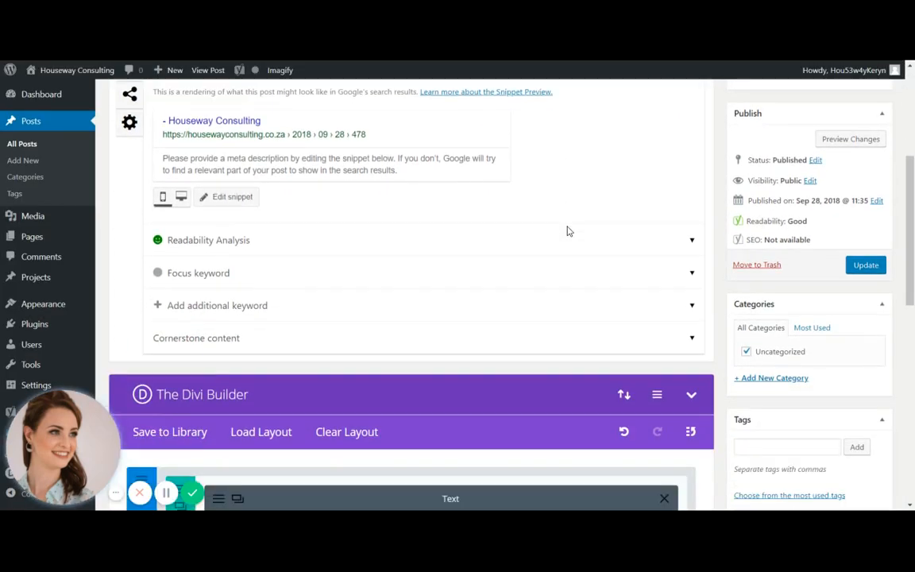
scroll(568, 226, "down", 3)
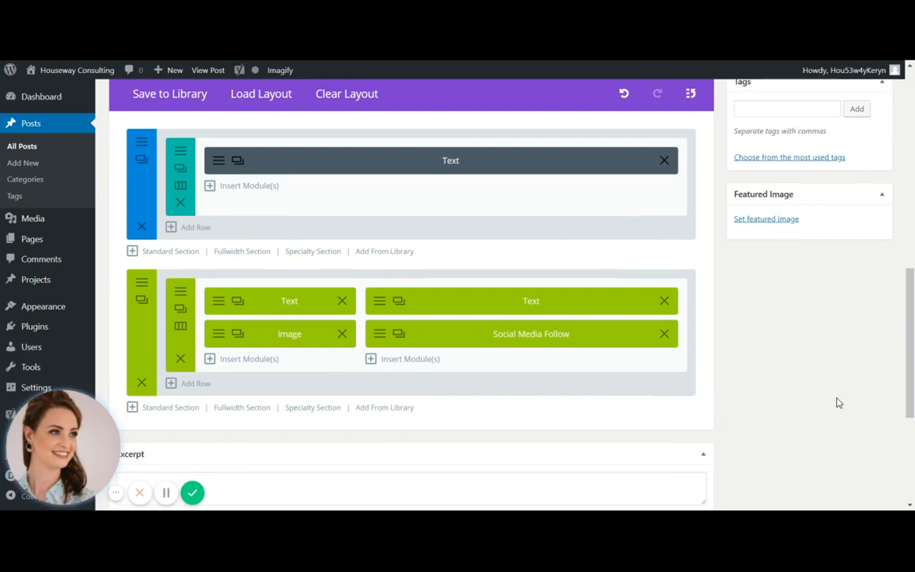
scroll(803, 393, "up", 1)
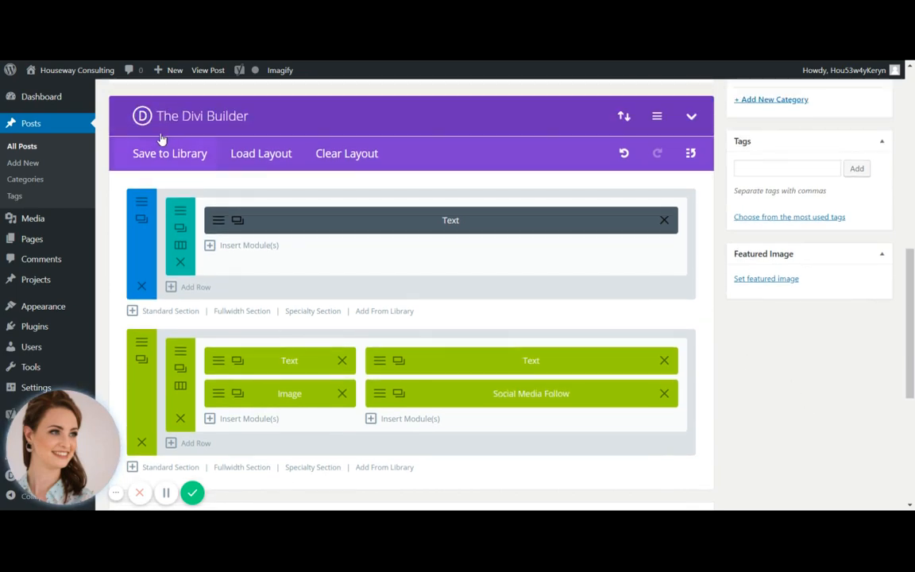
left_click(218, 226)
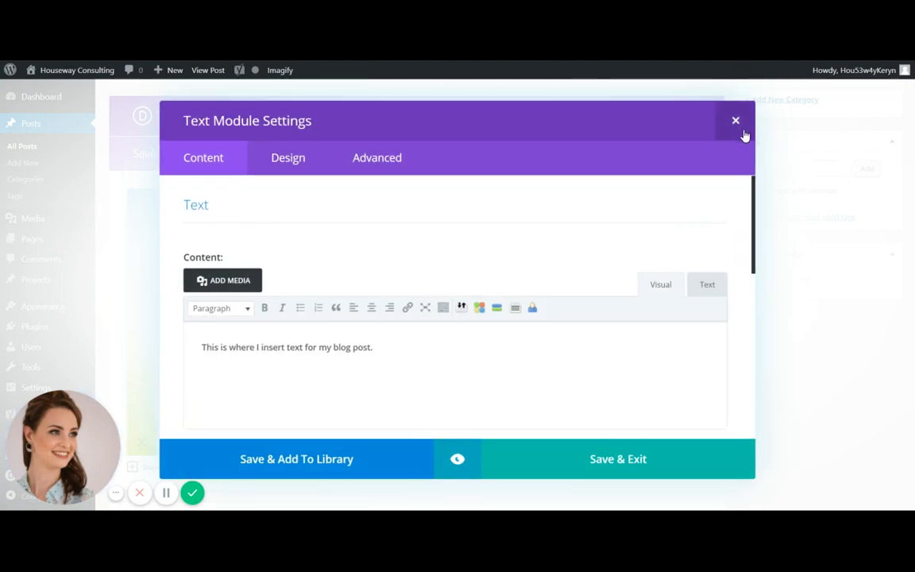
left_click(738, 122)
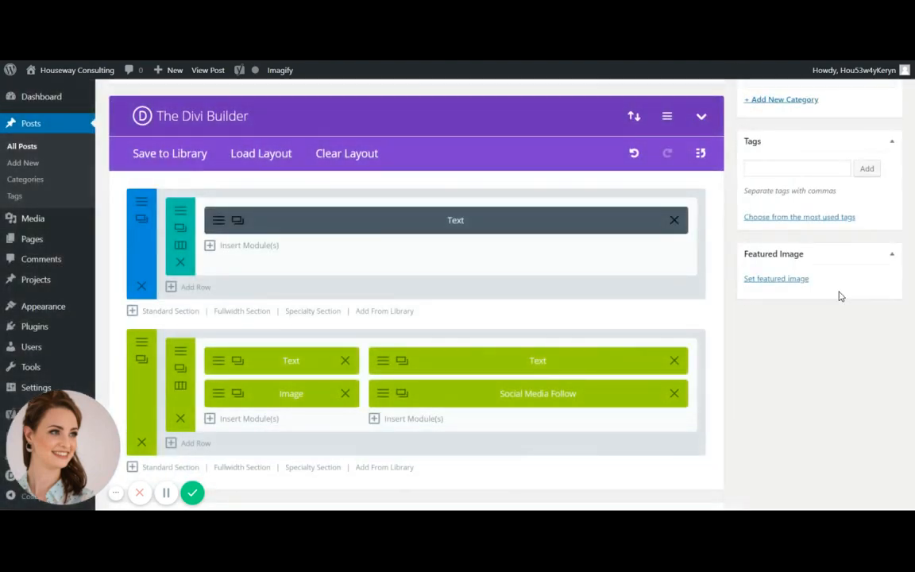
scroll(837, 292, "up", 3)
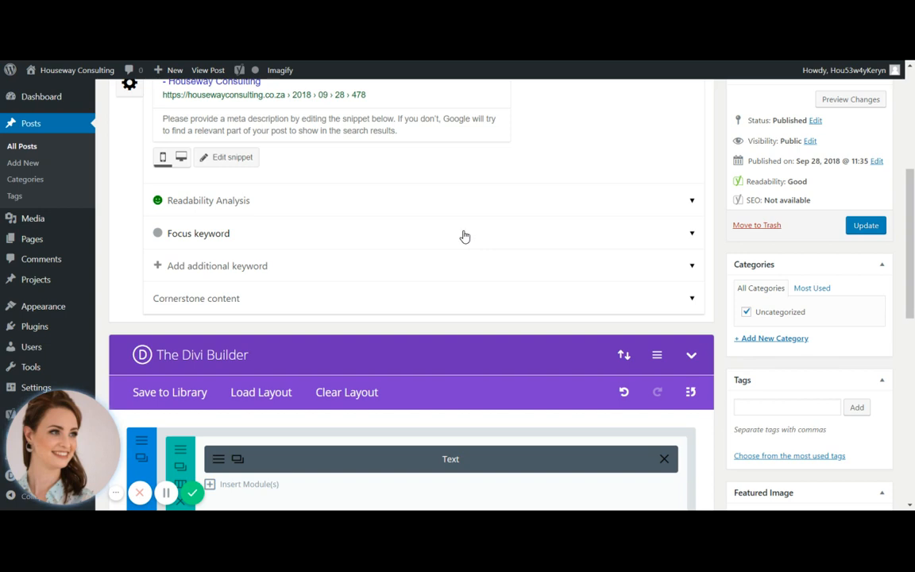
scroll(445, 268, "down", 1)
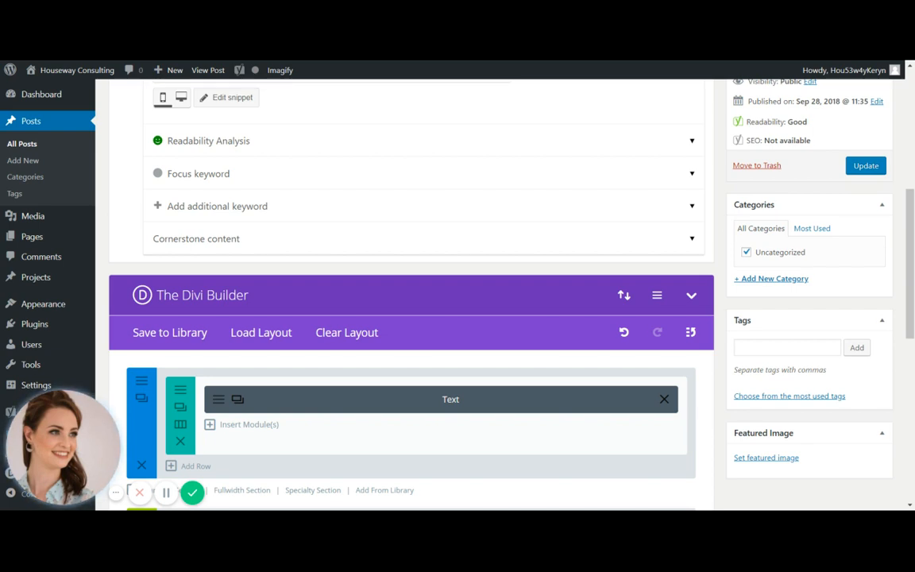
left_click(217, 406)
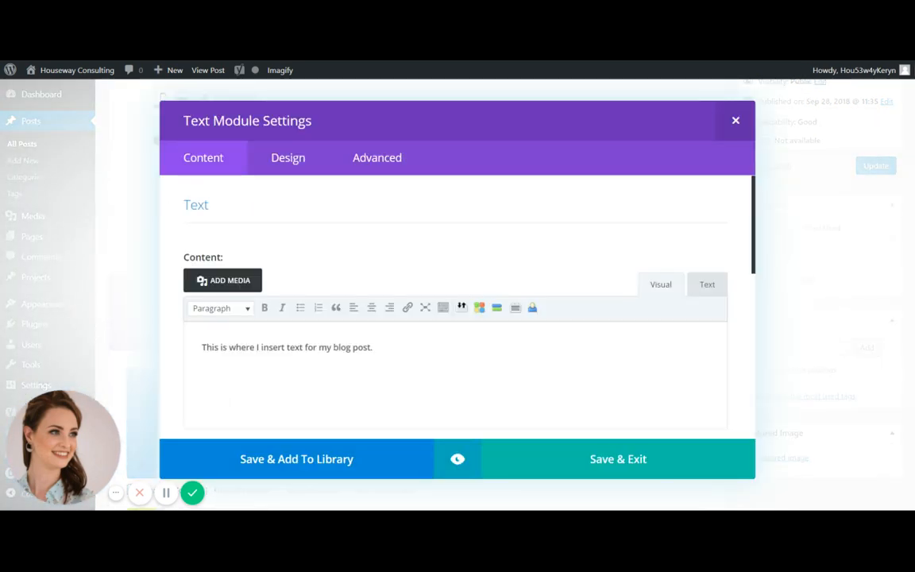
left_click_drag(372, 347, 306, 347)
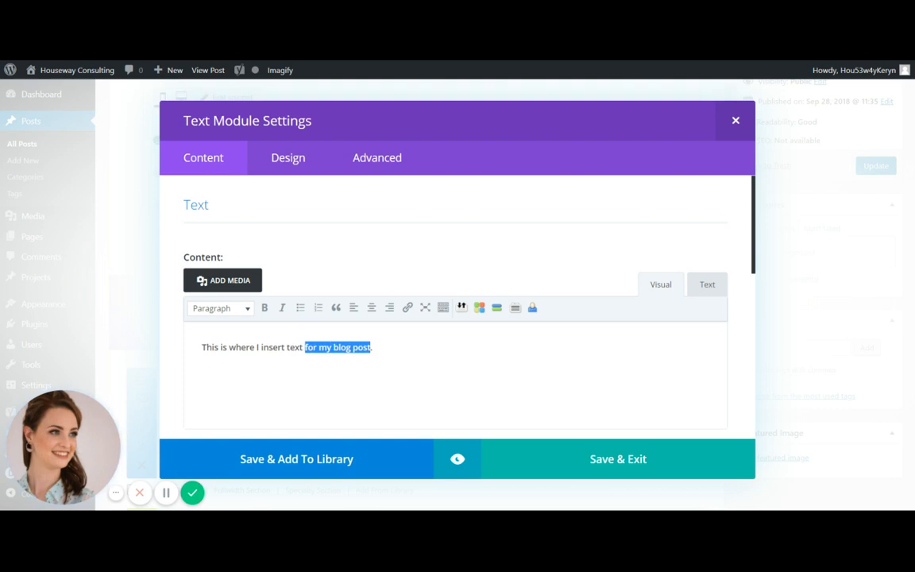
left_click(408, 311)
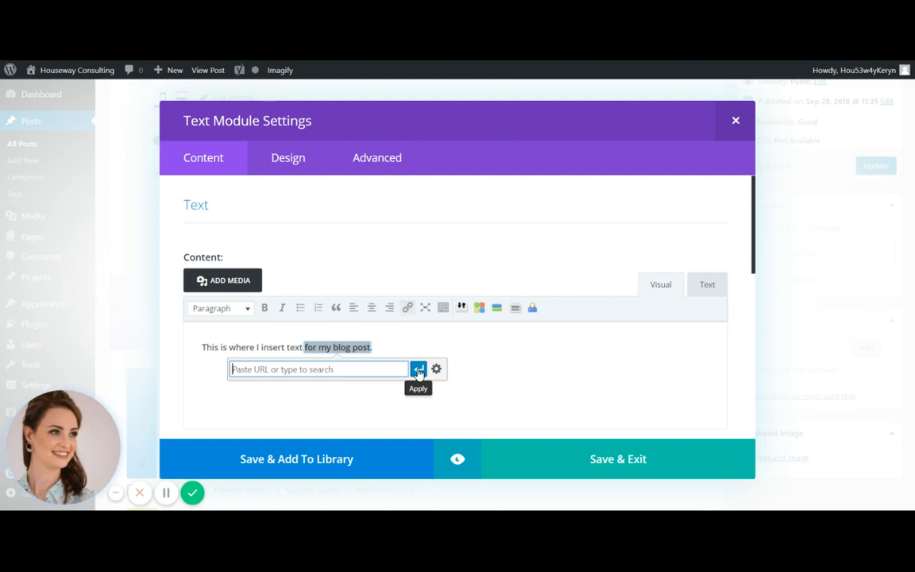
type("https:")
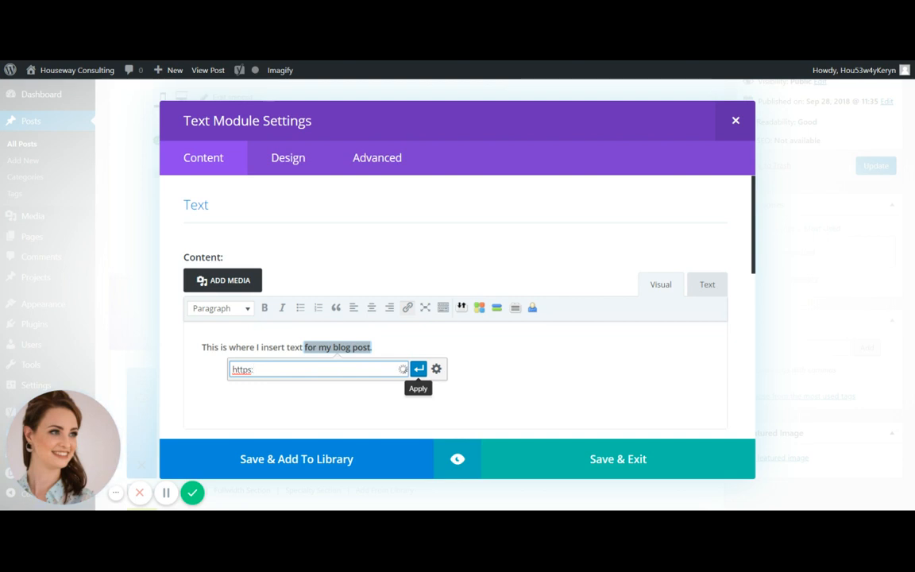
type("//foxandowlmedia.co.z")
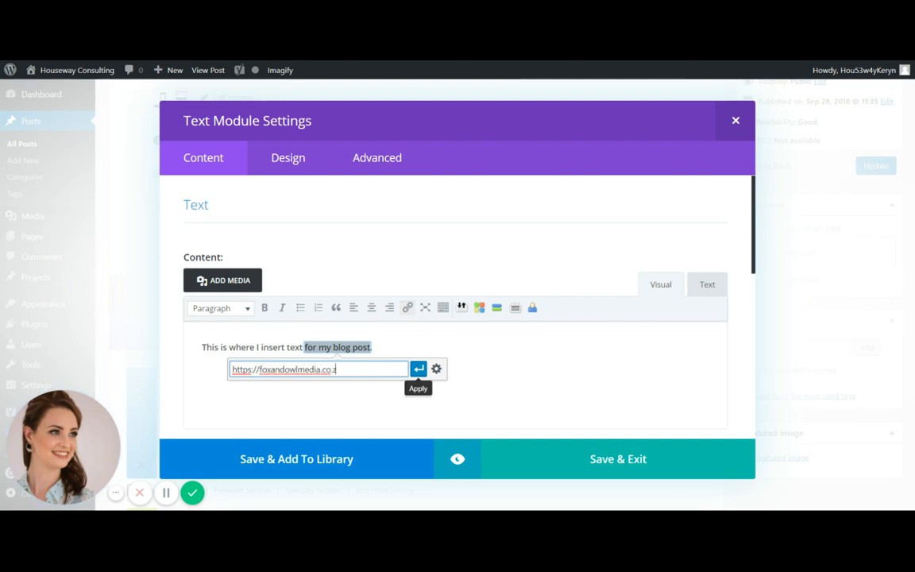
type("a/blog")
key("Return")
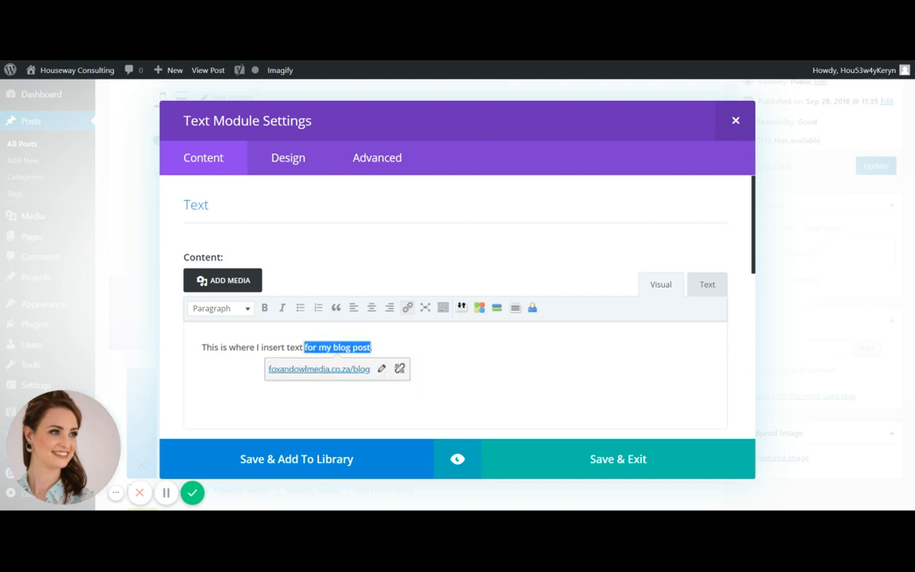
Remove the link from "for my blog post", keep the sentence's closing full stop, and save the Text module
left_click(400, 370)
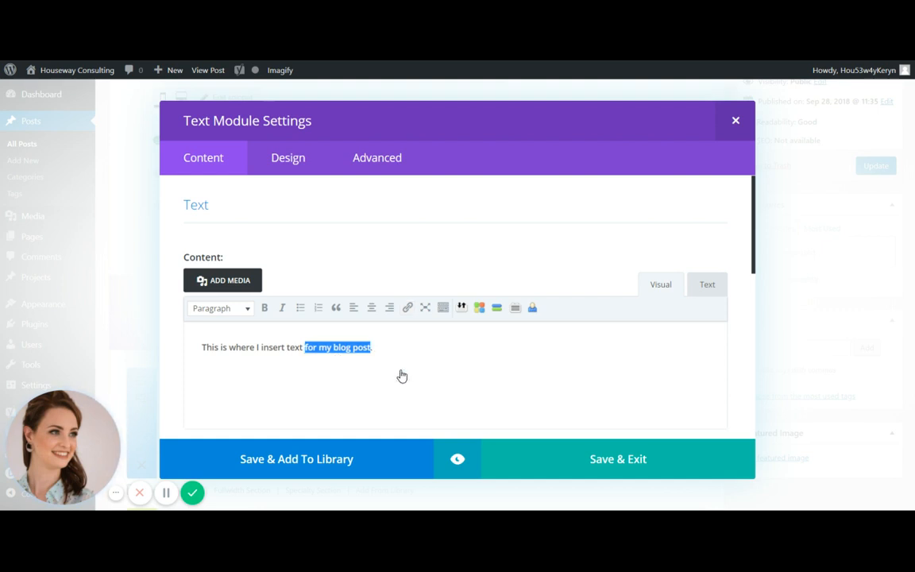
key("Right")
type(".")
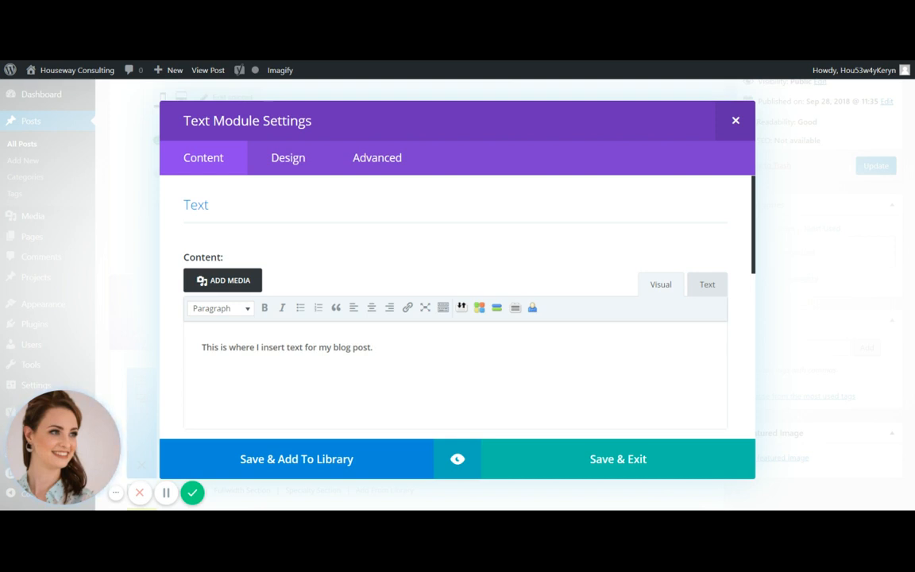
left_click(598, 465)
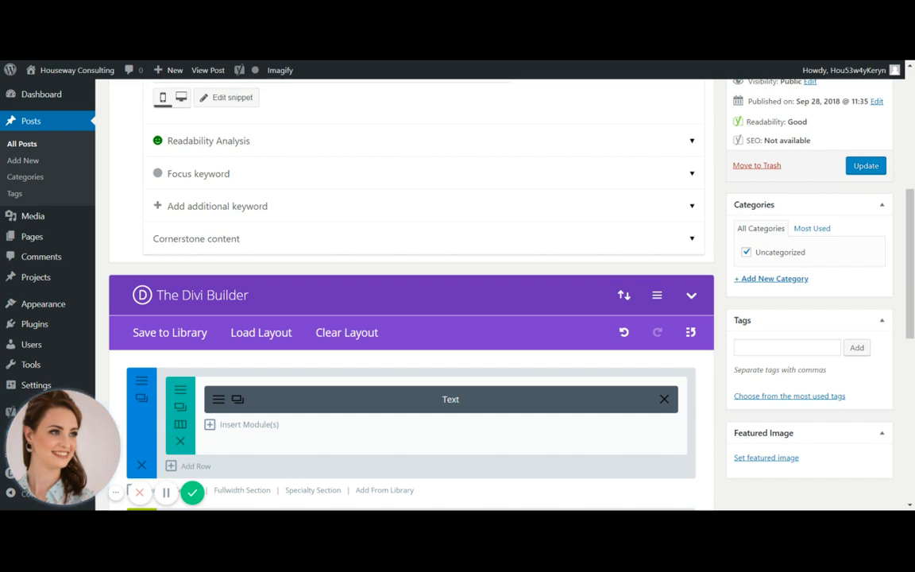
Update the published post
left_click(872, 169)
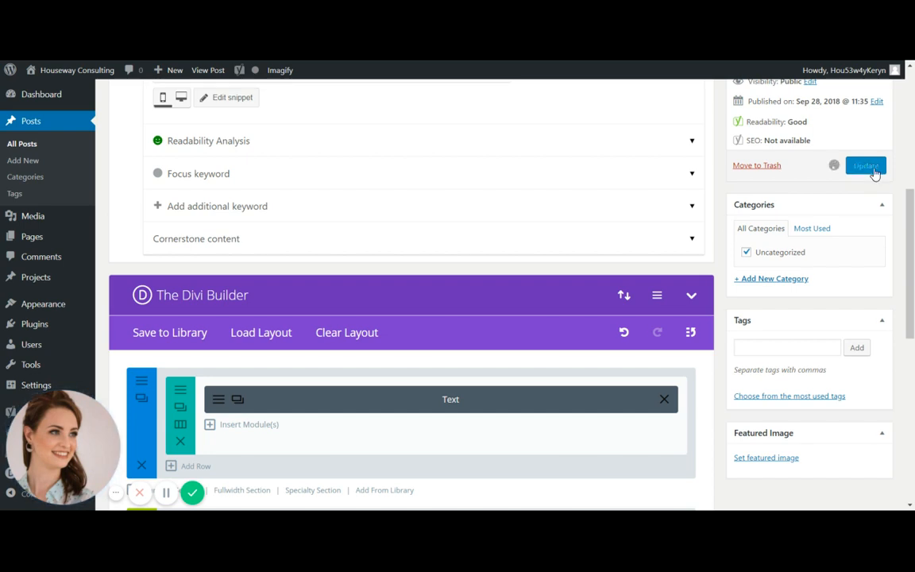